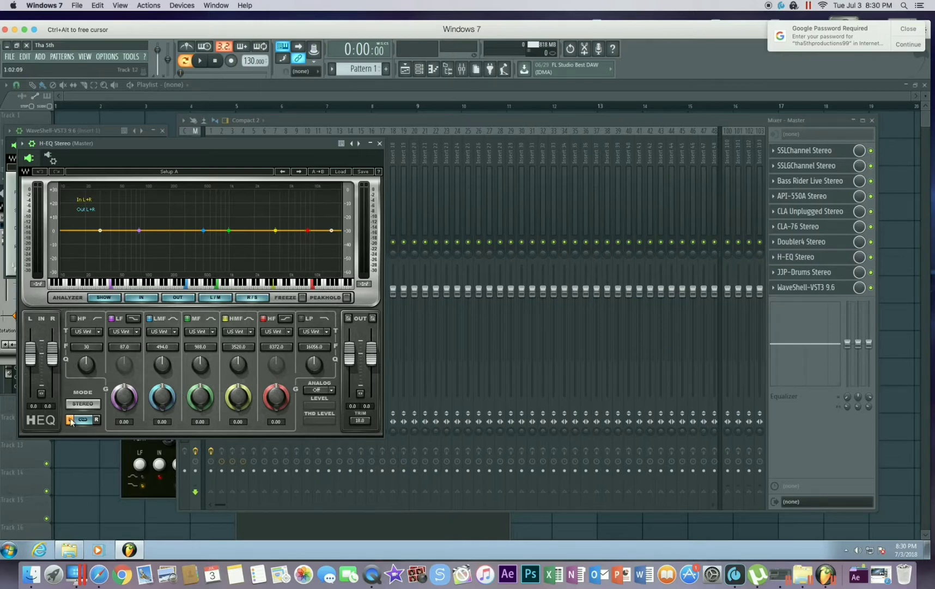
In H-EQ's M→S mode, boost the LF band about 18 dB at 32 Hz, and return the mode to Stereo
click(82, 404)
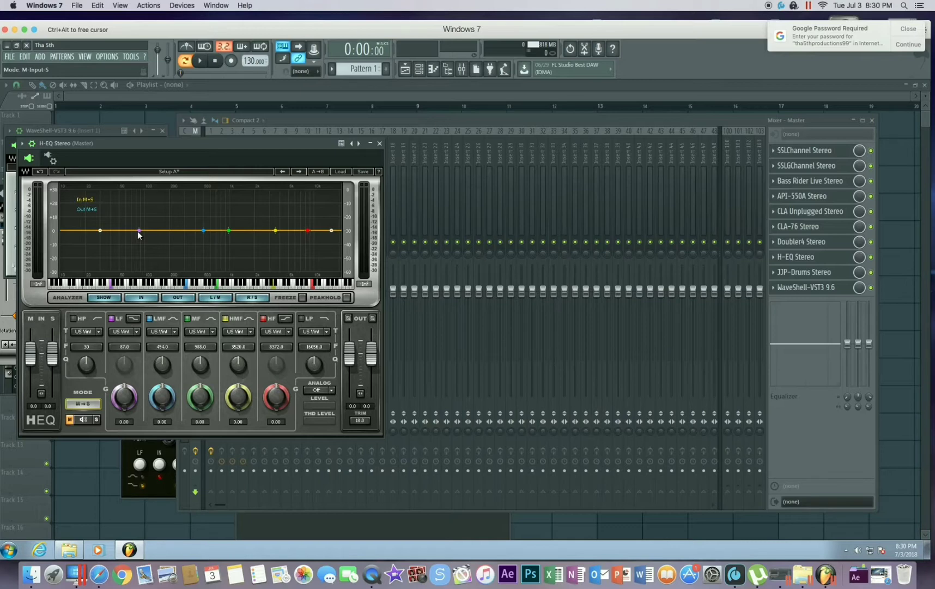
drag(140, 230, 102, 207)
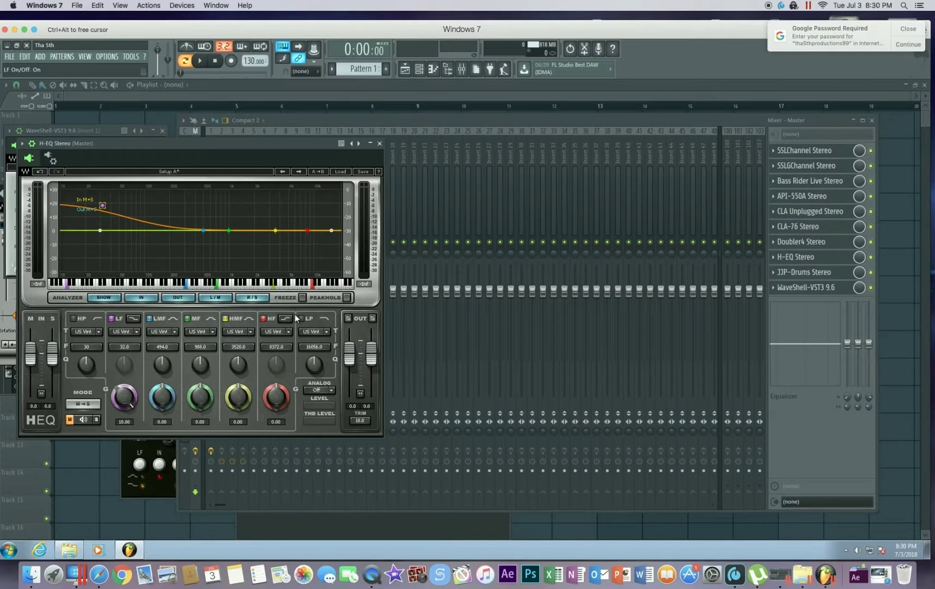
click(83, 420)
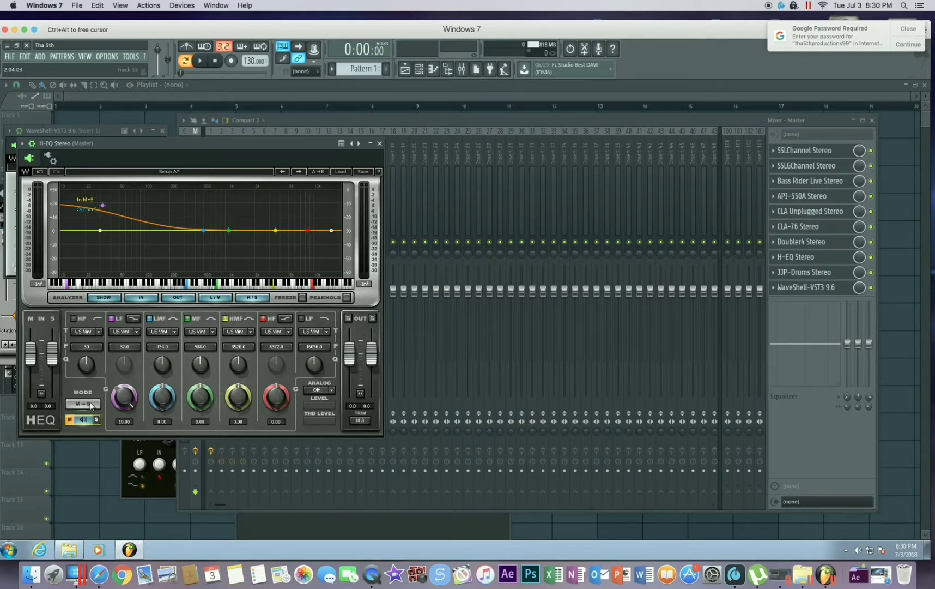
click(83, 403)
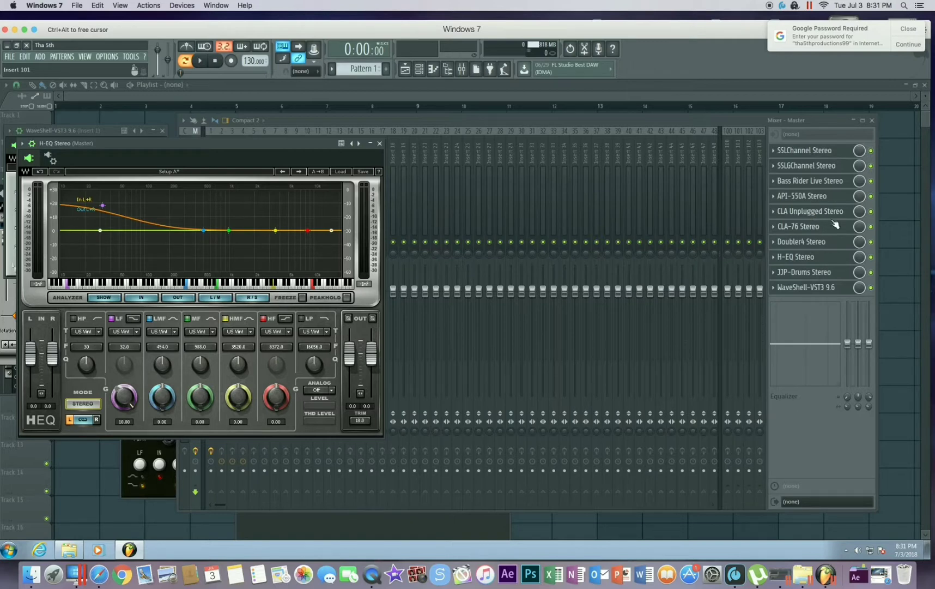
Open the JJP-Drums Stereo effect on the master track and show its plugin interface instead of its settings
click(803, 274)
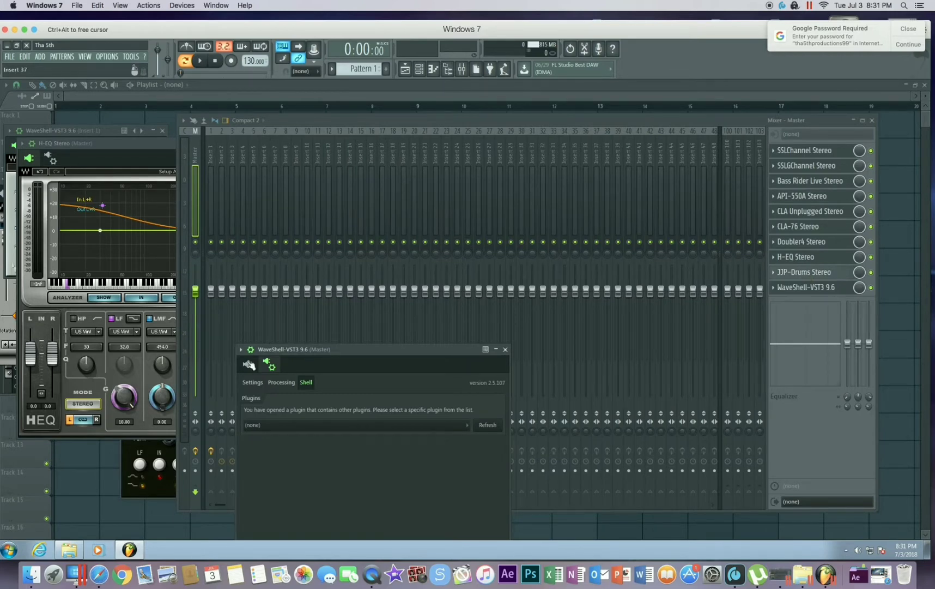
click(250, 365)
click(248, 365)
click(257, 374)
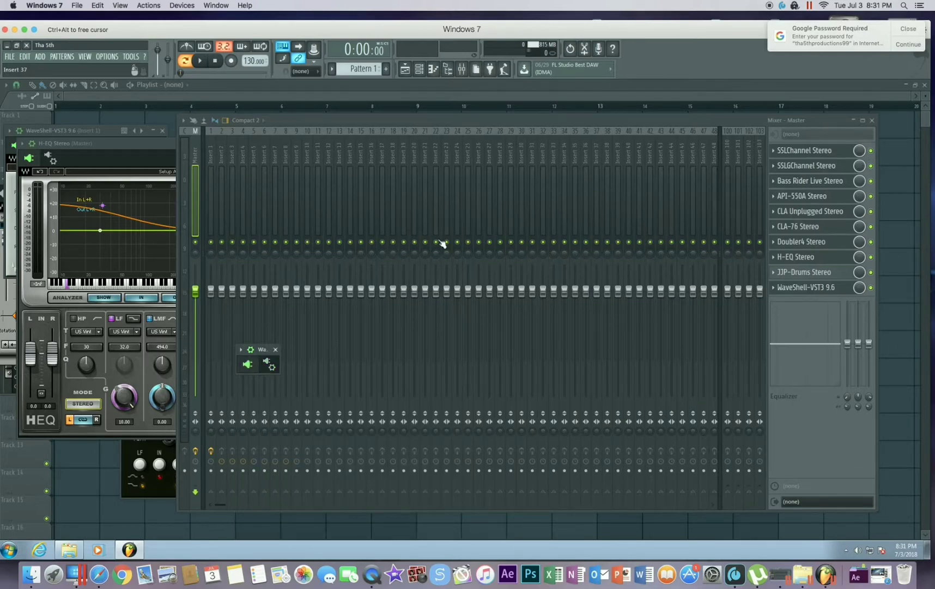
drag(403, 305, 413, 157)
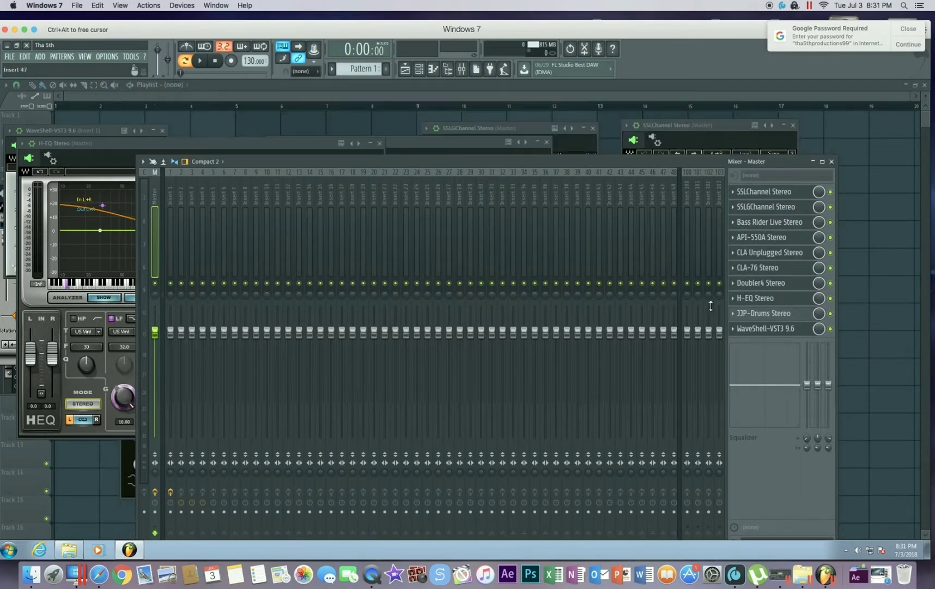
click(757, 321)
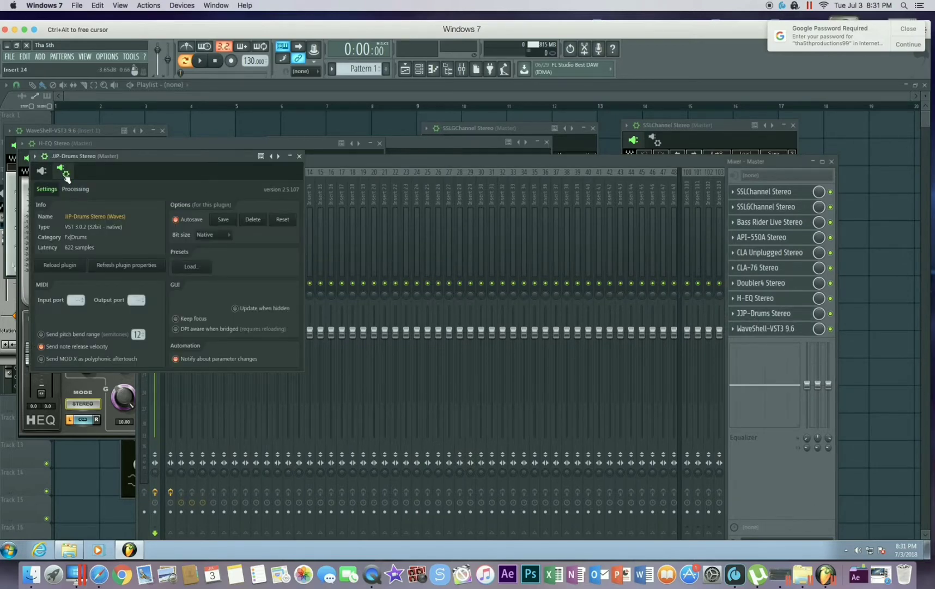
click(41, 173)
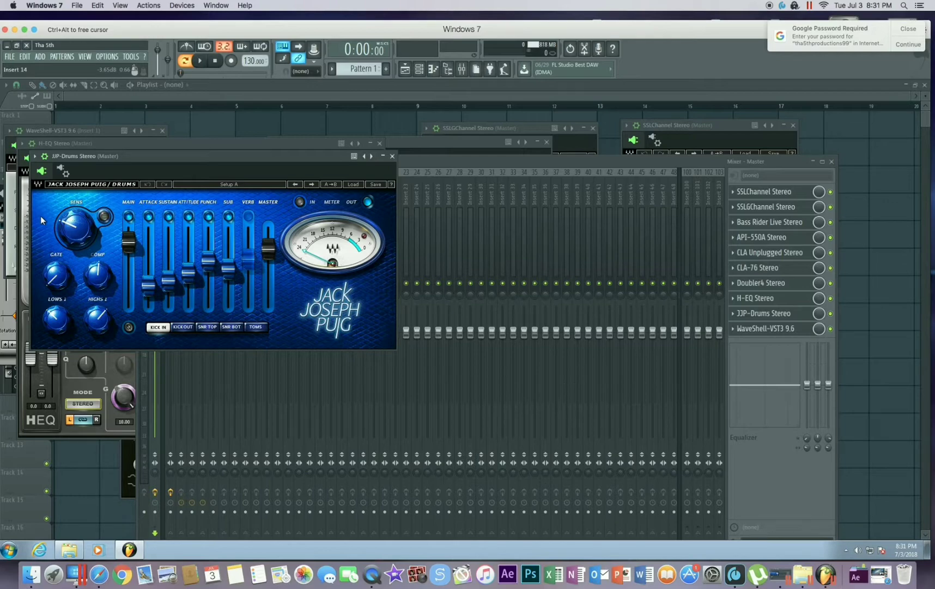
Look through the plugin list of the master track's WaveShell-VST3 9.6 slot for the JJP plugins, leaving none selected
click(793, 332)
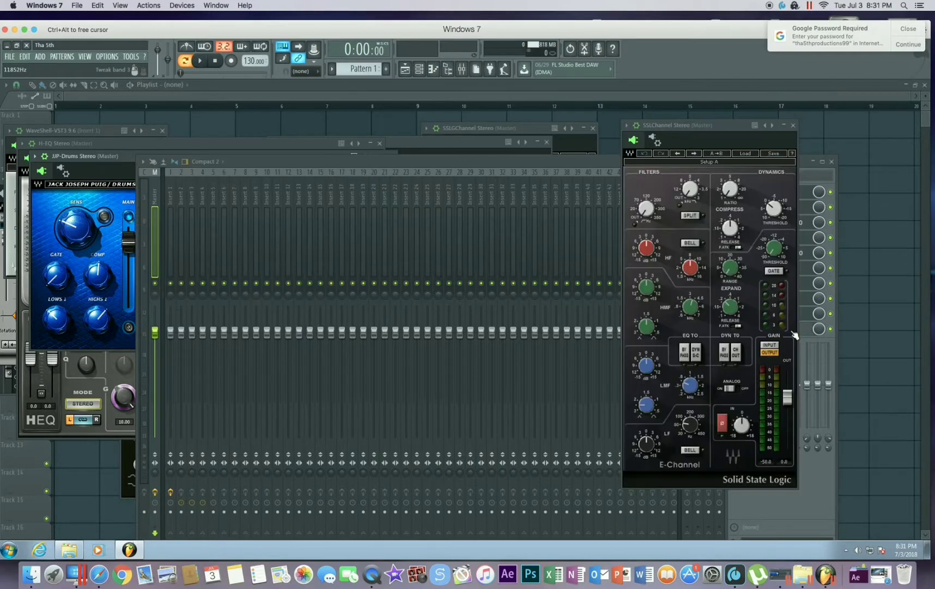
click(692, 225)
click(814, 331)
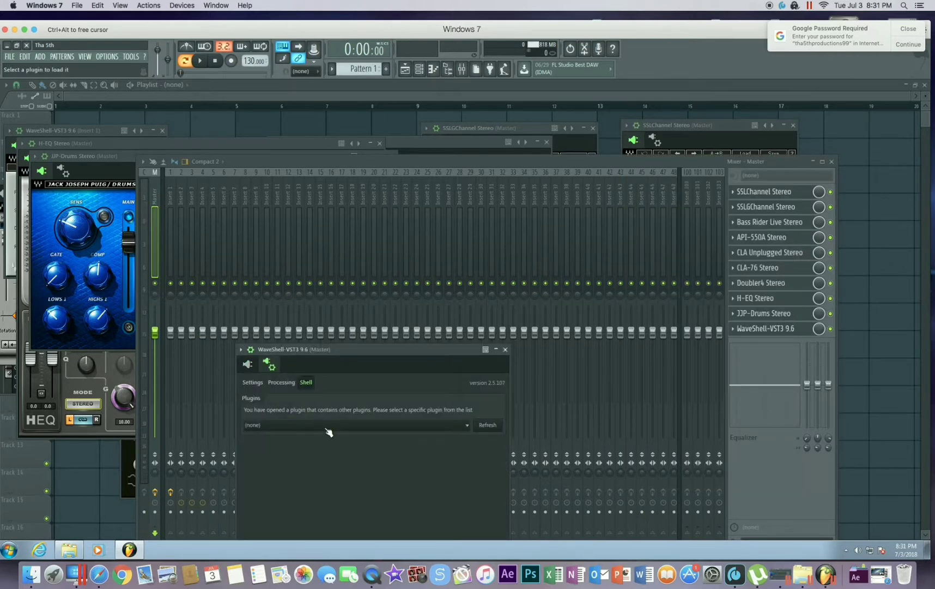
click(324, 427)
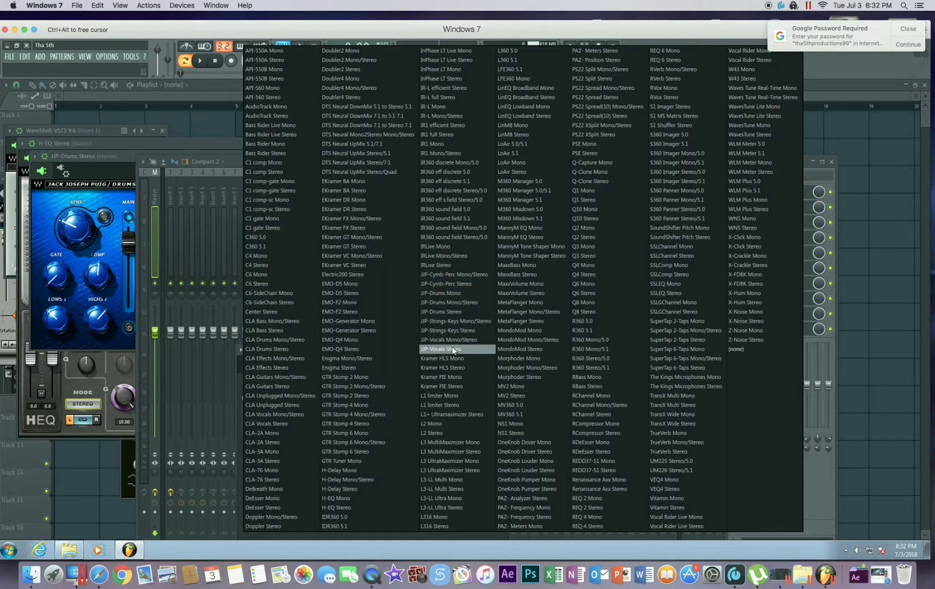
click(108, 203)
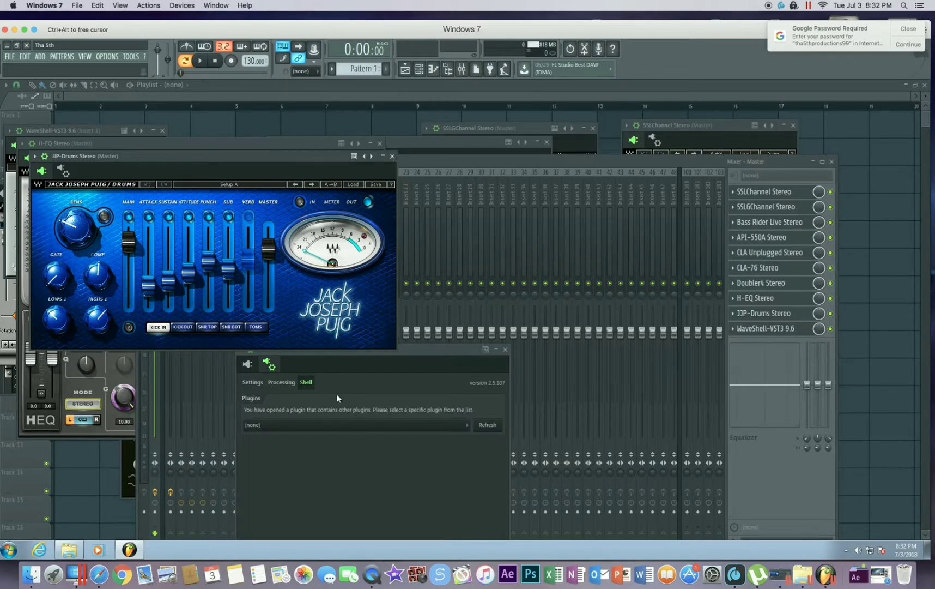
Replace JJP-Drums Stereo on the master track with WaveShell-VST3 9.6 and load JJP-Strings-Keys Stereo in it
click(734, 315)
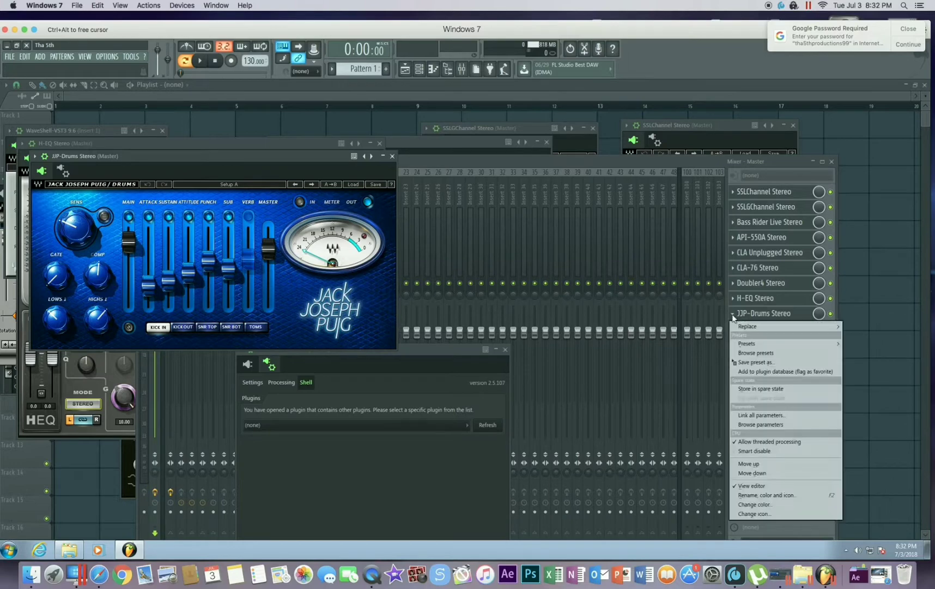
mouse_move(744, 326)
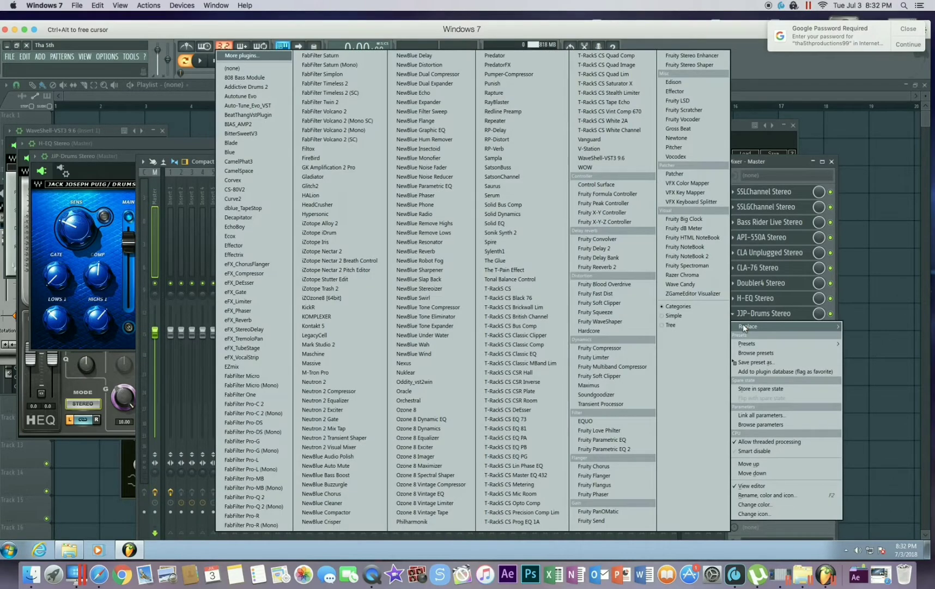
click(592, 156)
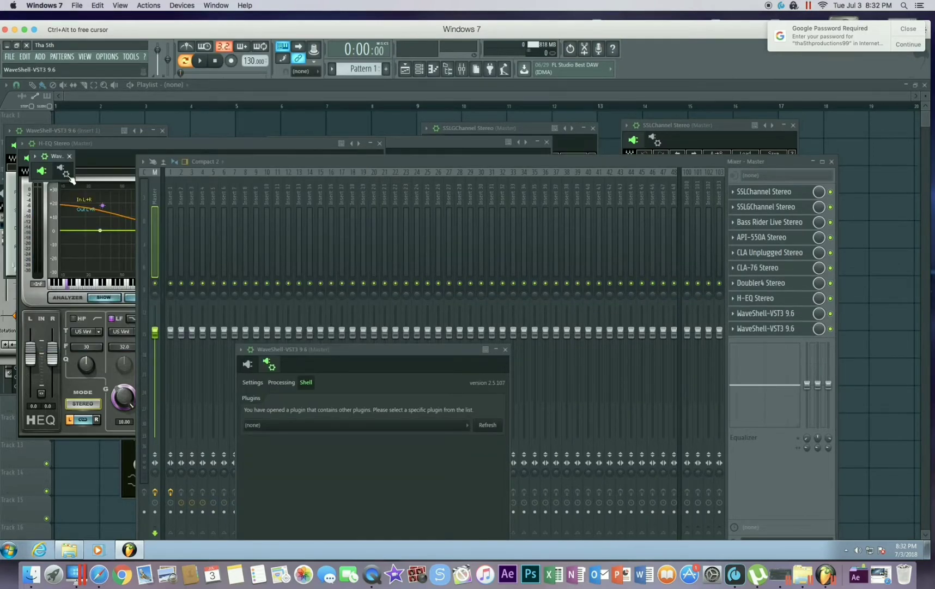
click(114, 223)
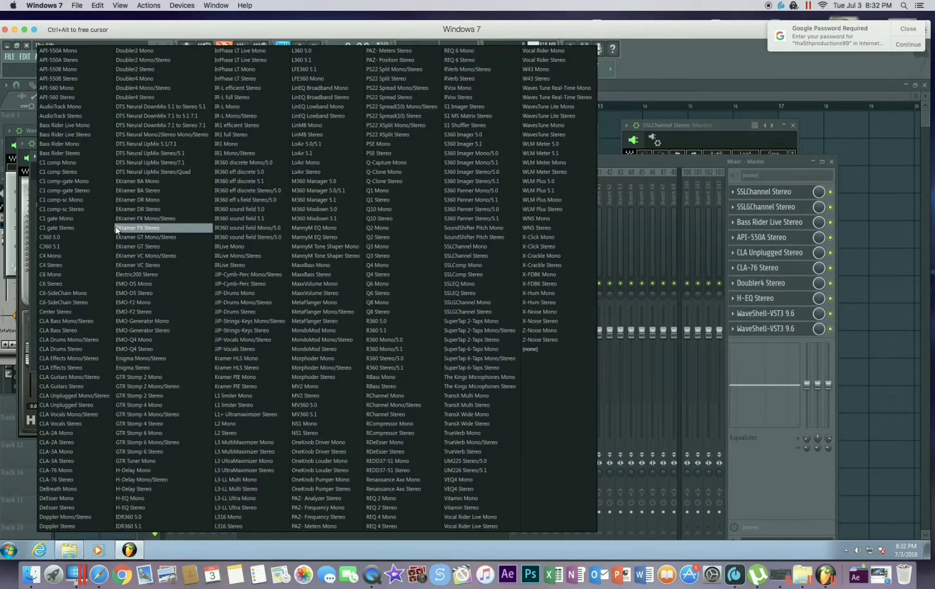
click(264, 331)
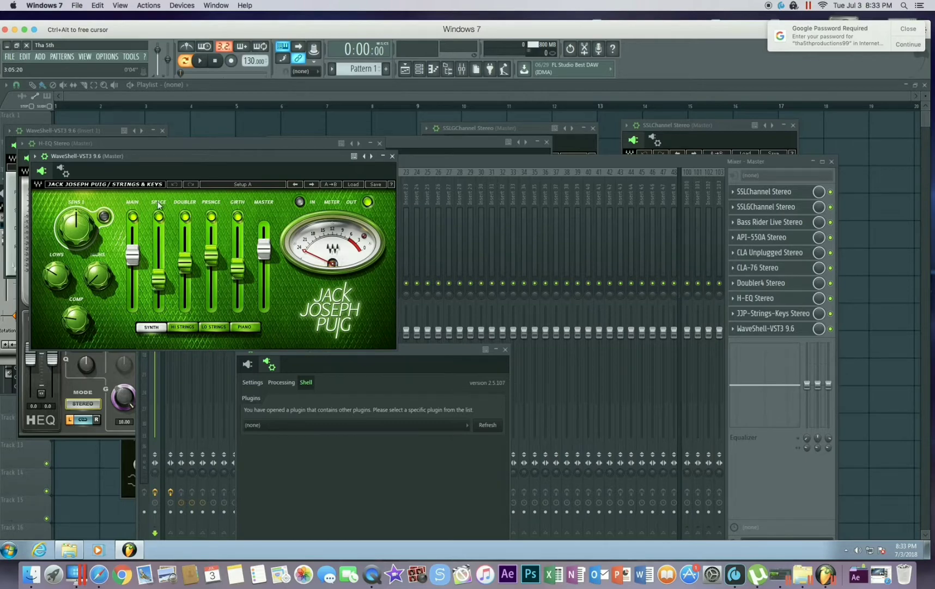
Select mixer track Insert 1, open its PS22 XSplit Stereo effect and show the plugin interface
click(488, 163)
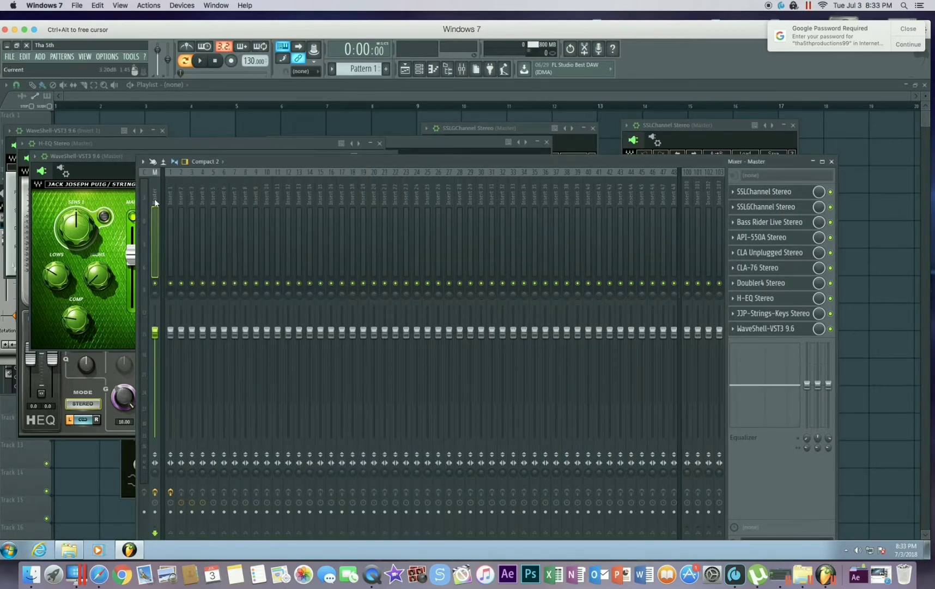
click(169, 197)
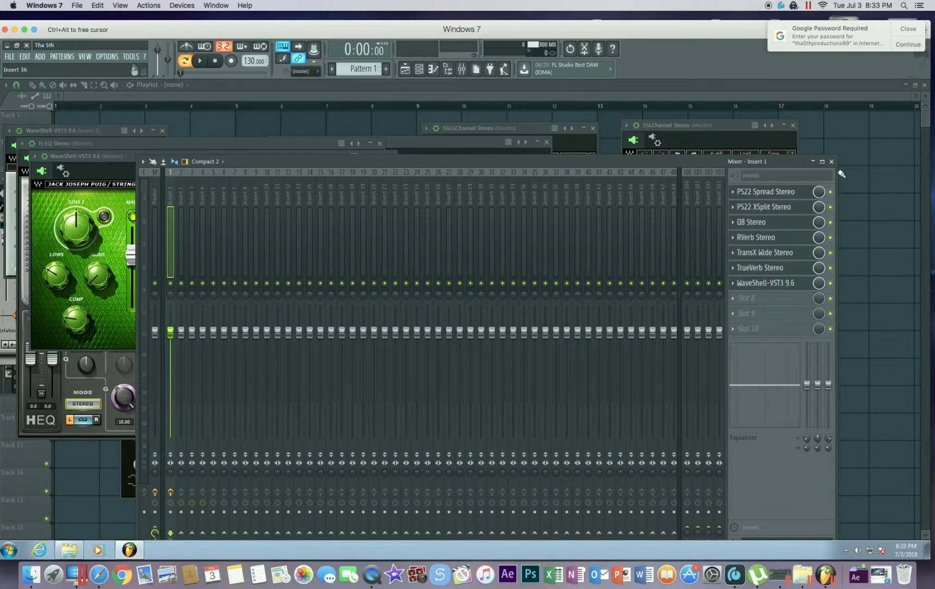
click(793, 194)
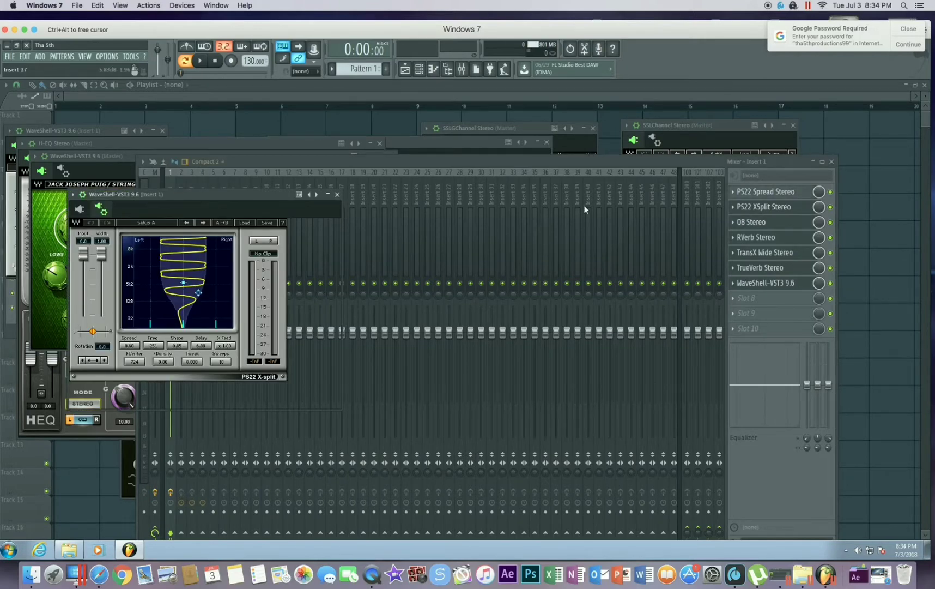
click(805, 222)
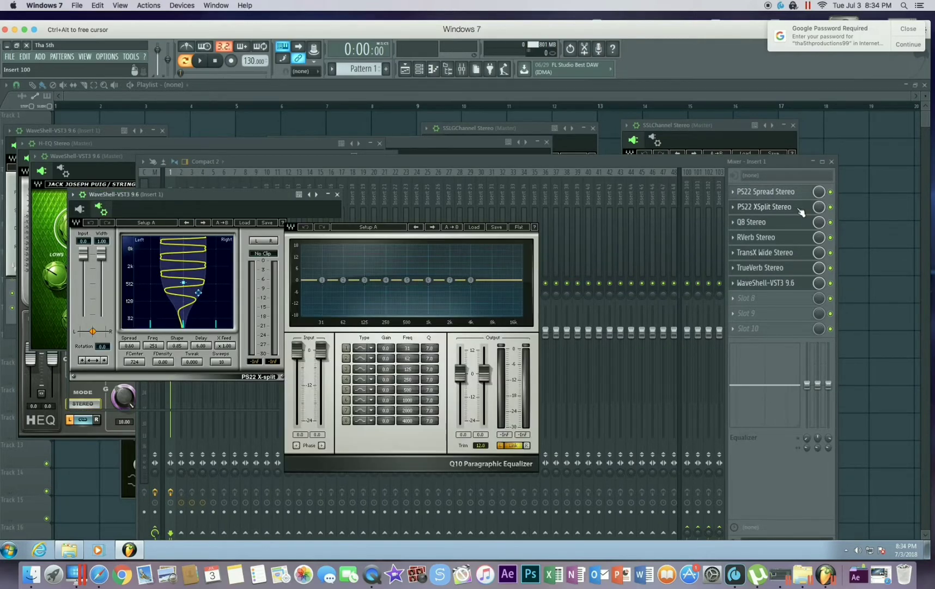
click(798, 206)
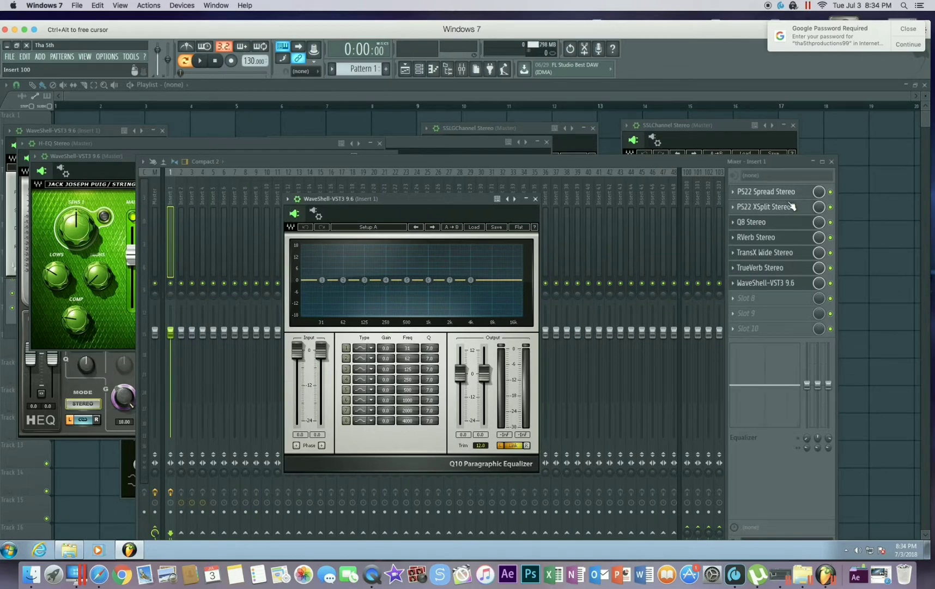
click(792, 207)
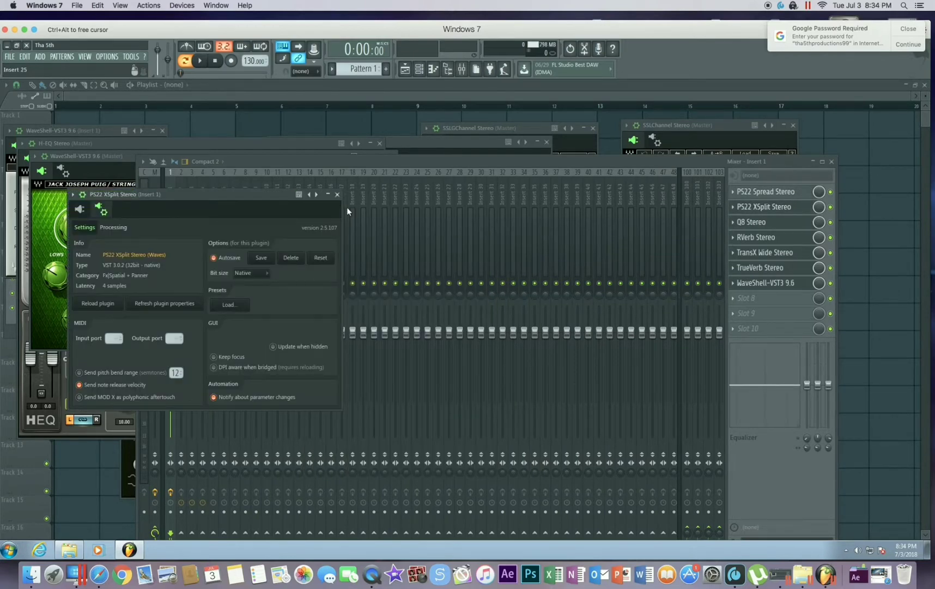
click(93, 212)
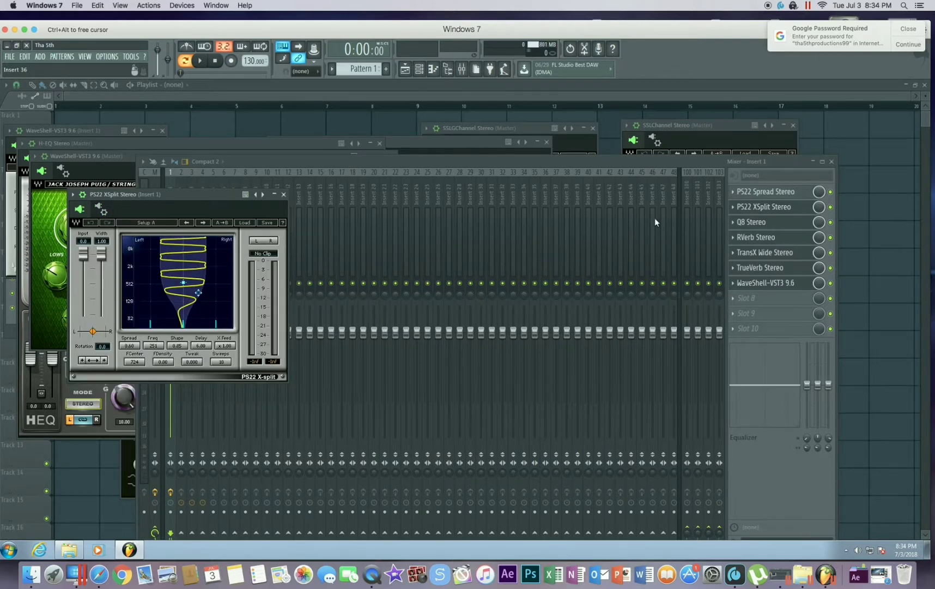
Show the PS22 Spread Stereo interface and place the PS22 XSplit window beside it, with the mixer moved out of the way
click(797, 198)
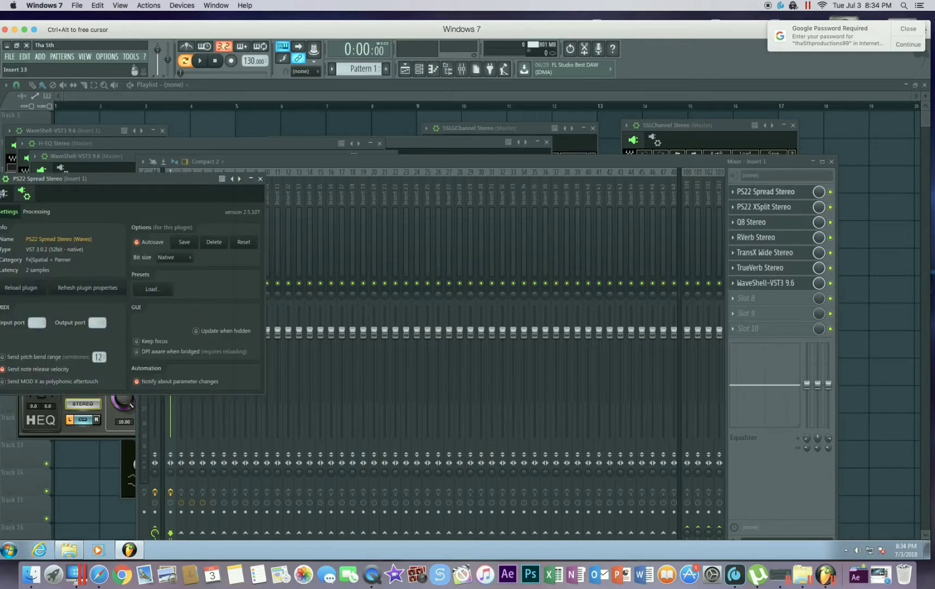
click(6, 195)
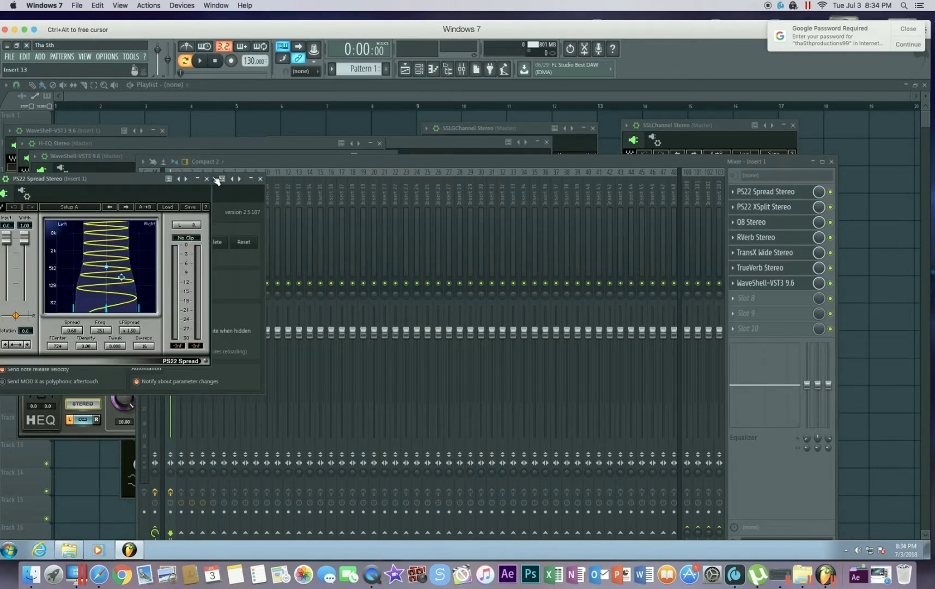
drag(304, 163, 452, 415)
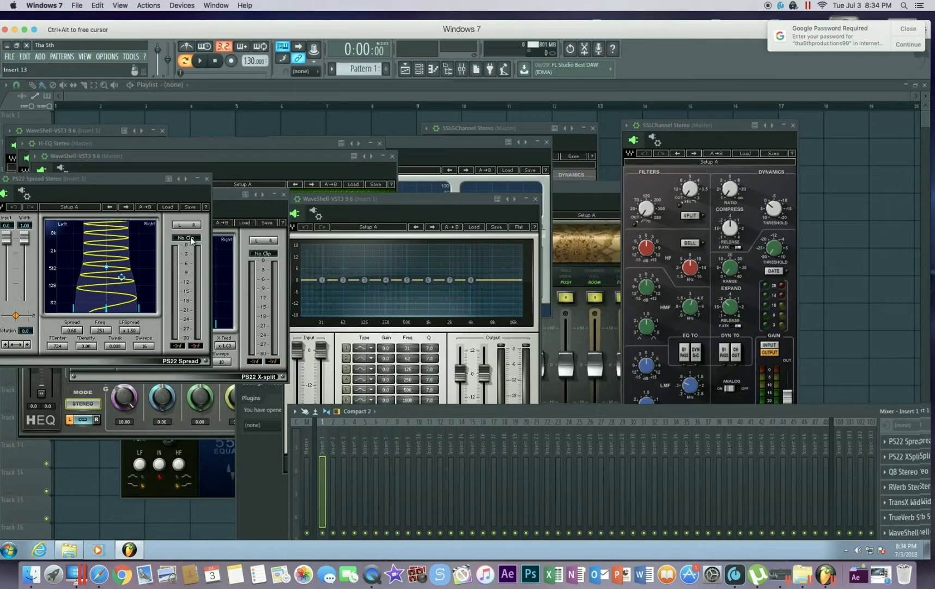
drag(221, 190, 436, 212)
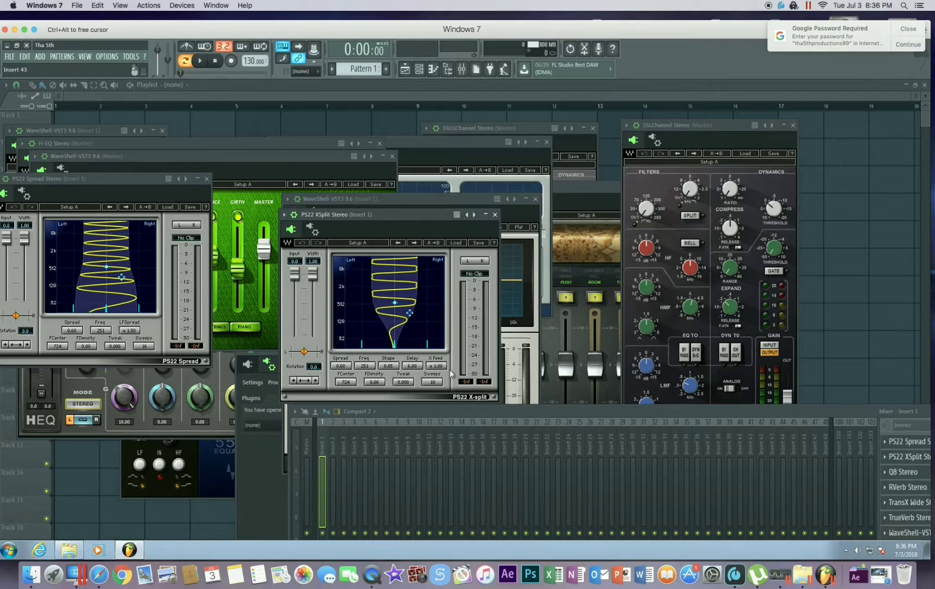
Open Insert 1's Q8 Stereo equalizer, apply its output Trim, and boost band 4 by about 13.9 dB at 124 Hz
drag(633, 408, 532, 209)
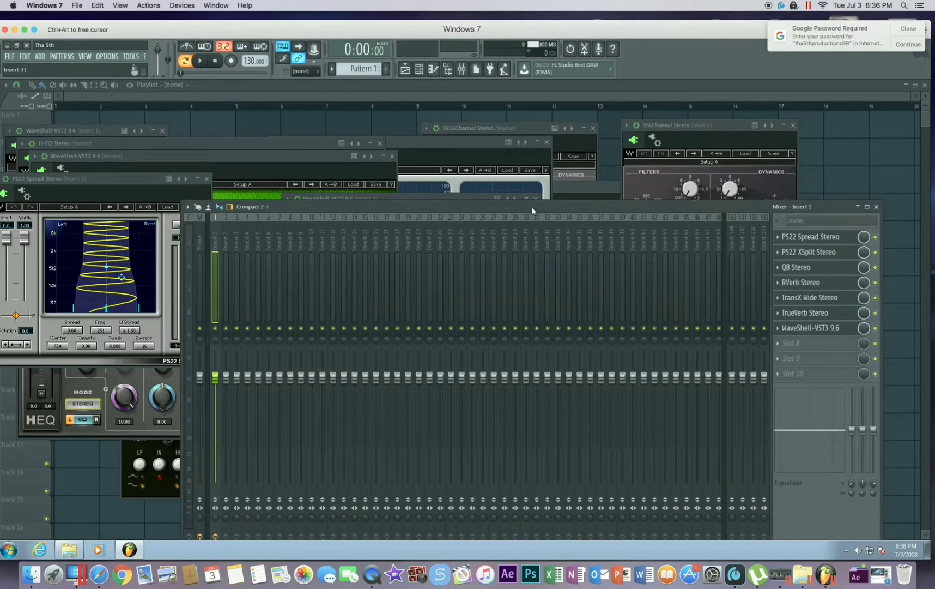
click(806, 268)
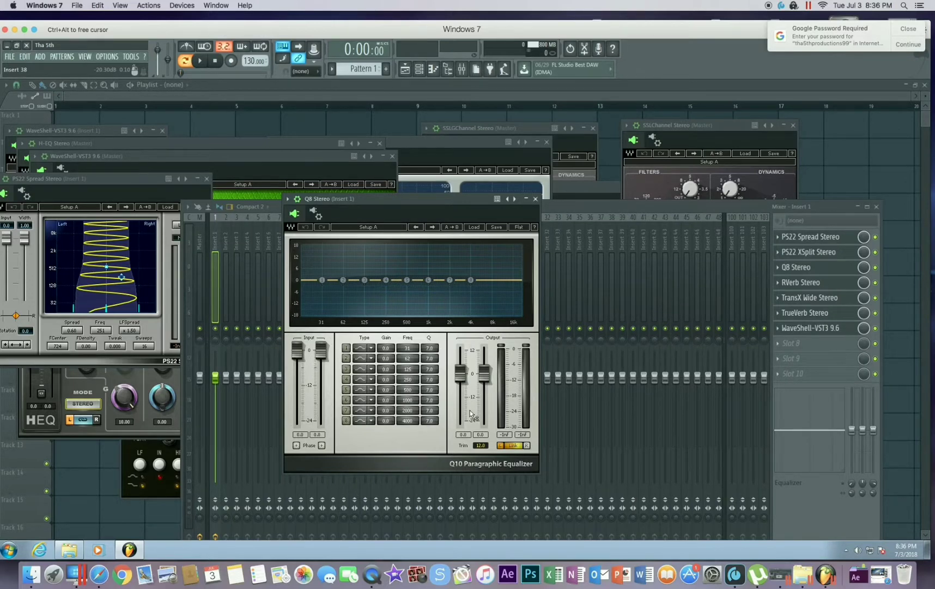
click(481, 445)
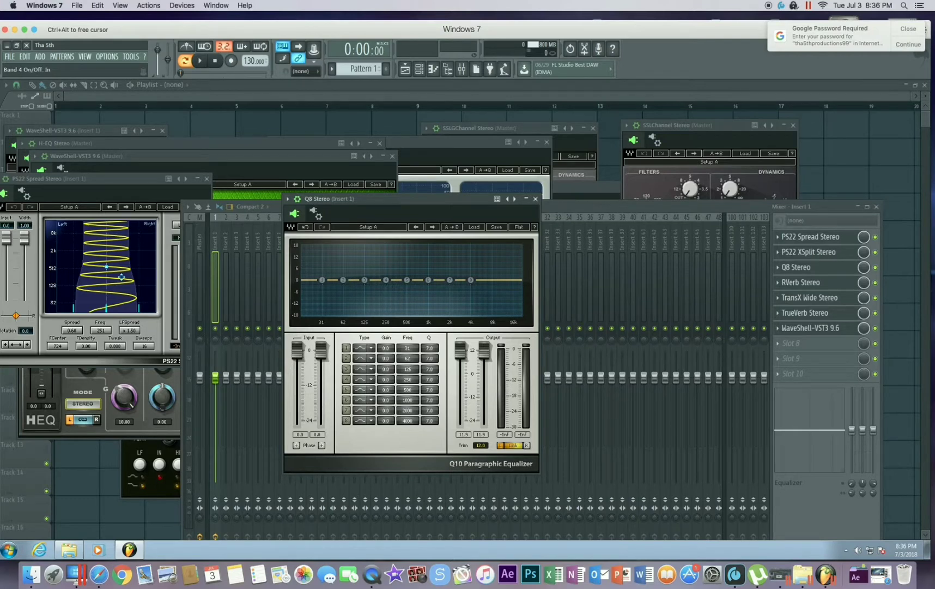
drag(385, 279, 364, 252)
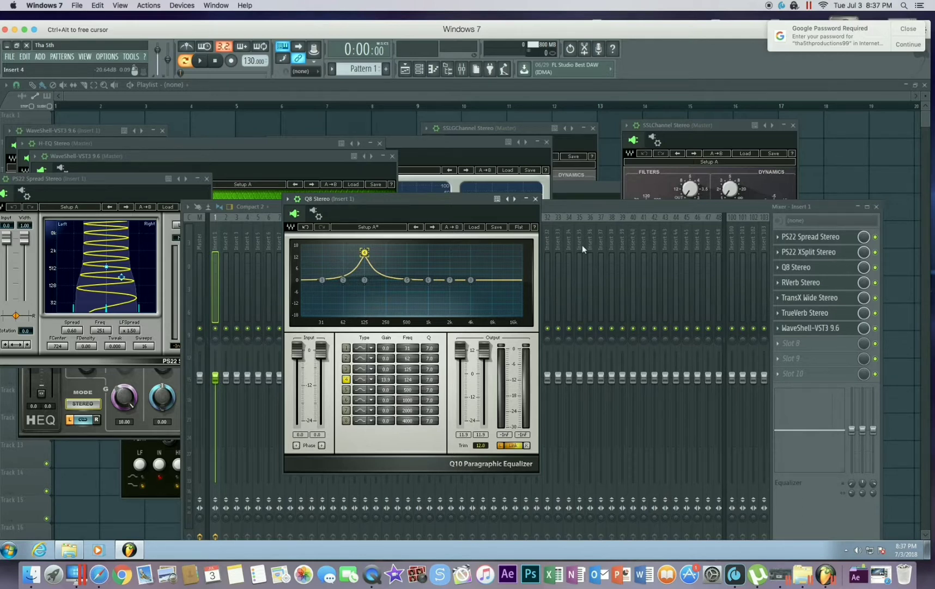
Open the RVerb Stereo reverb from Insert 1's effect slots
click(798, 288)
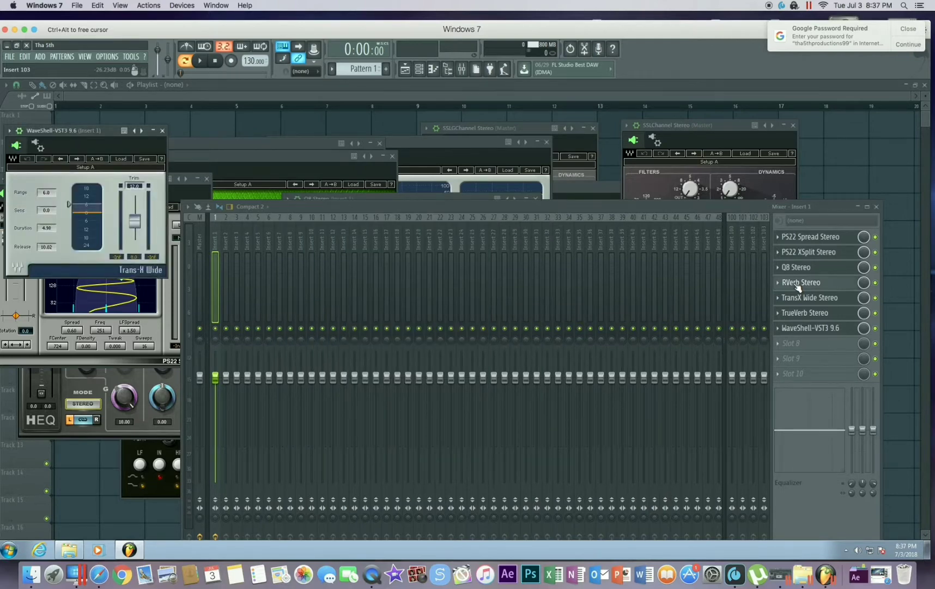
click(799, 288)
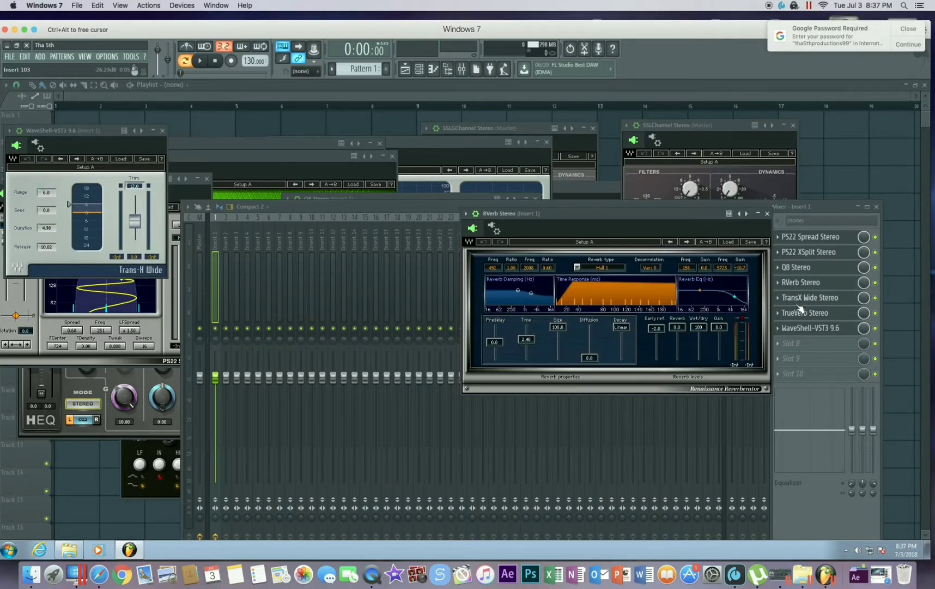
Open Insert 1's TrueVerb Stereo reverb with the mixer moved clear of the plugin windows, and list the RVerb factory presets
click(800, 314)
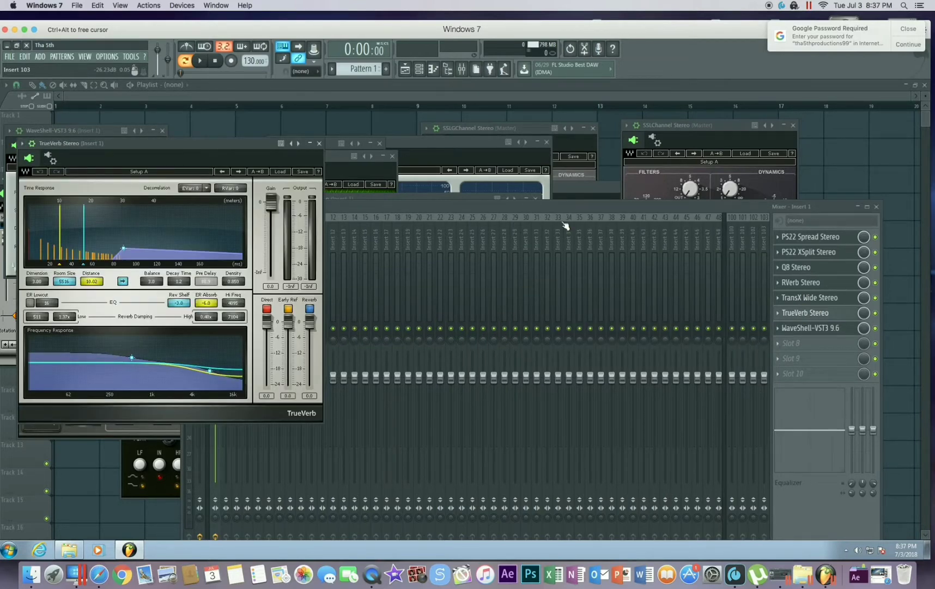
drag(553, 209, 648, 411)
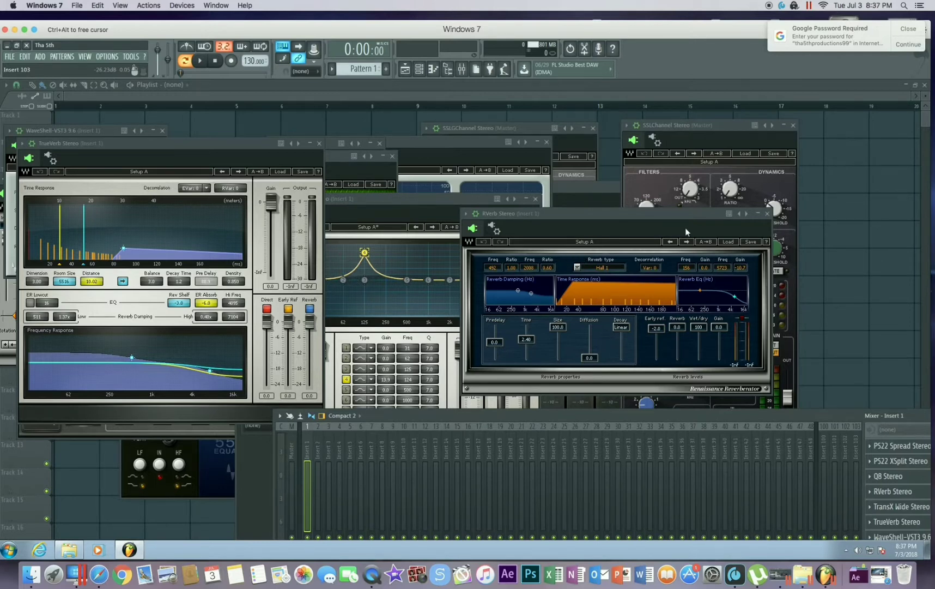
click(730, 242)
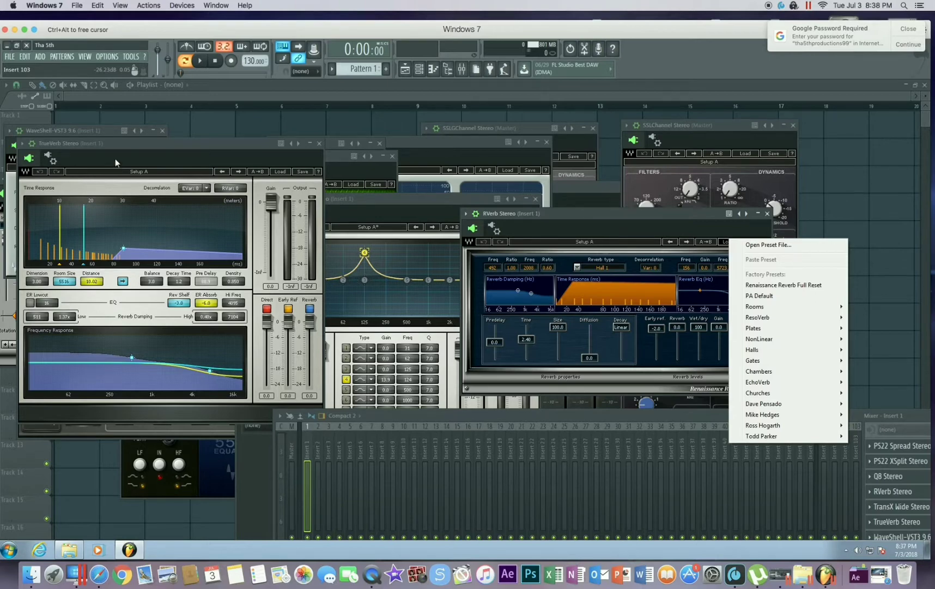
Clear the workspace down to the mixer and the TrueVerb Stereo window, and list TrueVerb's factory presets
click(151, 126)
click(184, 61)
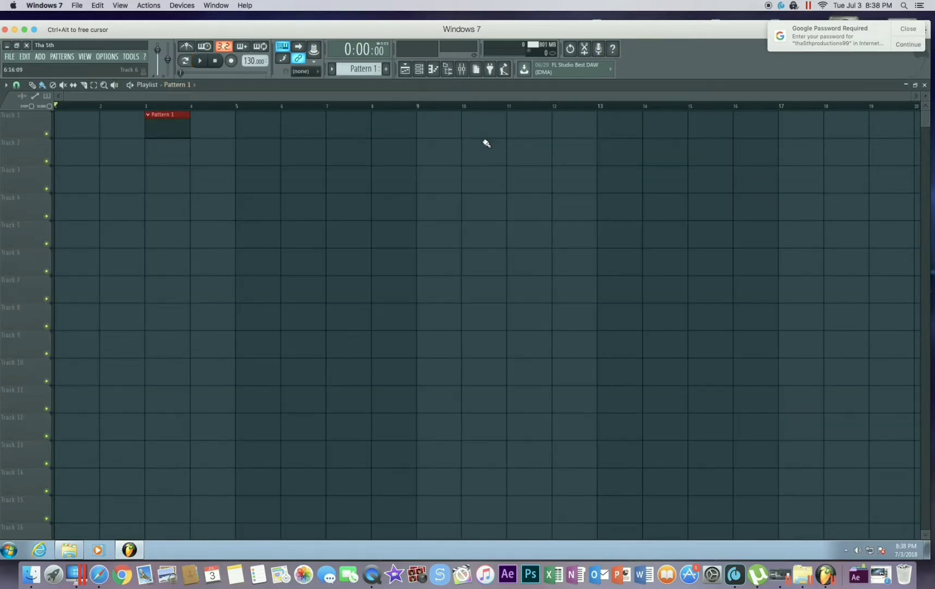
click(461, 68)
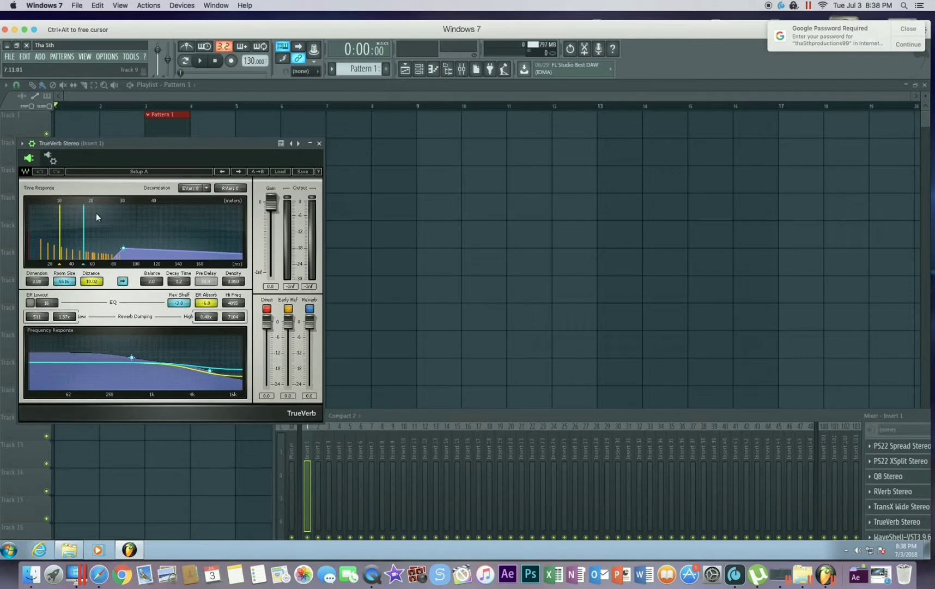
click(278, 172)
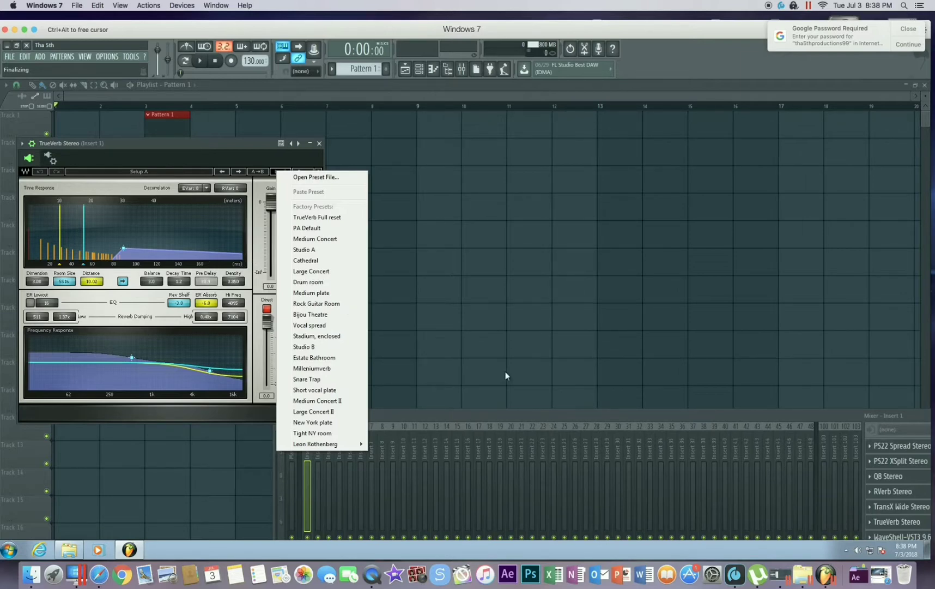
Open Insert 1's TransX Wide Stereo effect, place its window next to TrueVerb, and browse its factory presets without loading one
drag(506, 415, 417, 282)
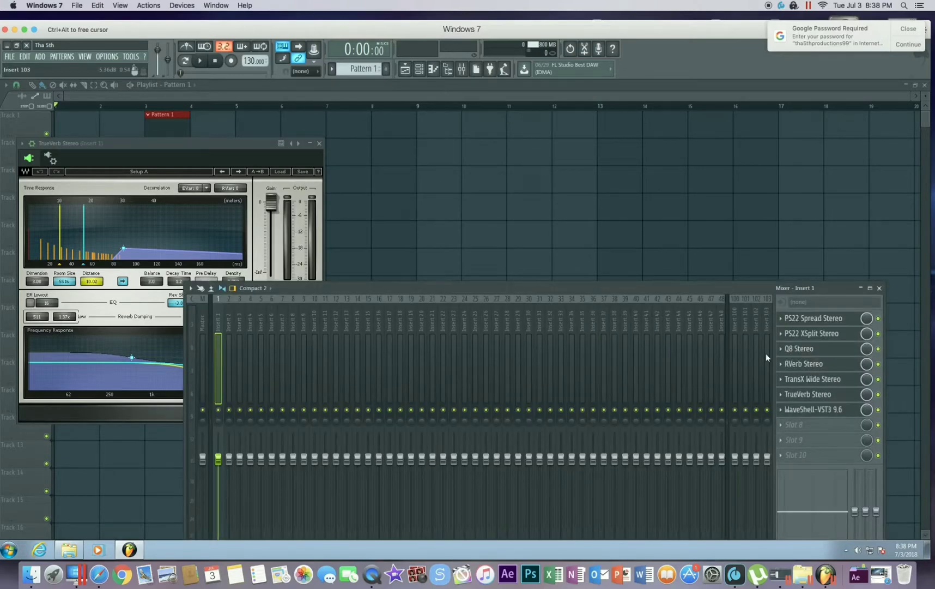
click(809, 380)
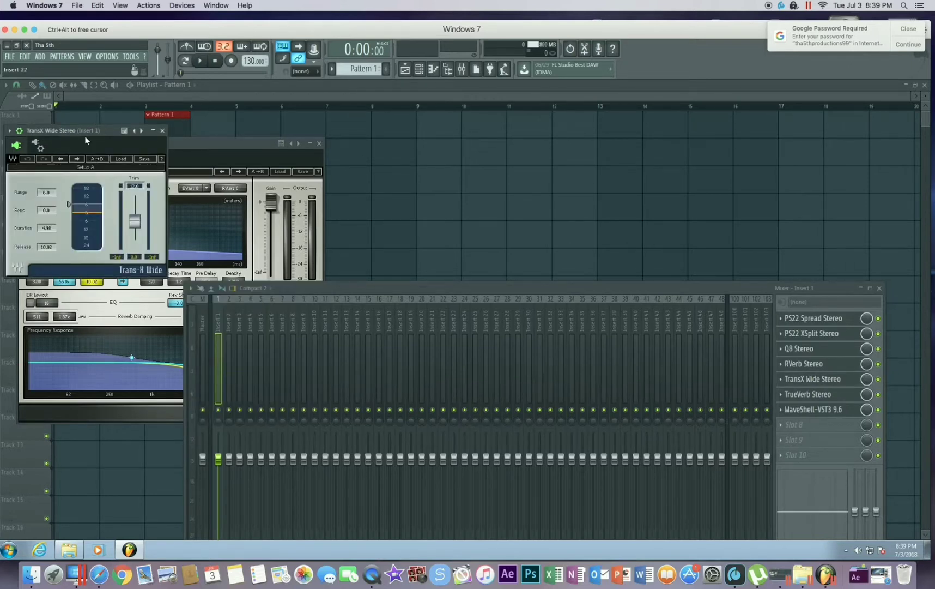
drag(85, 135, 316, 169)
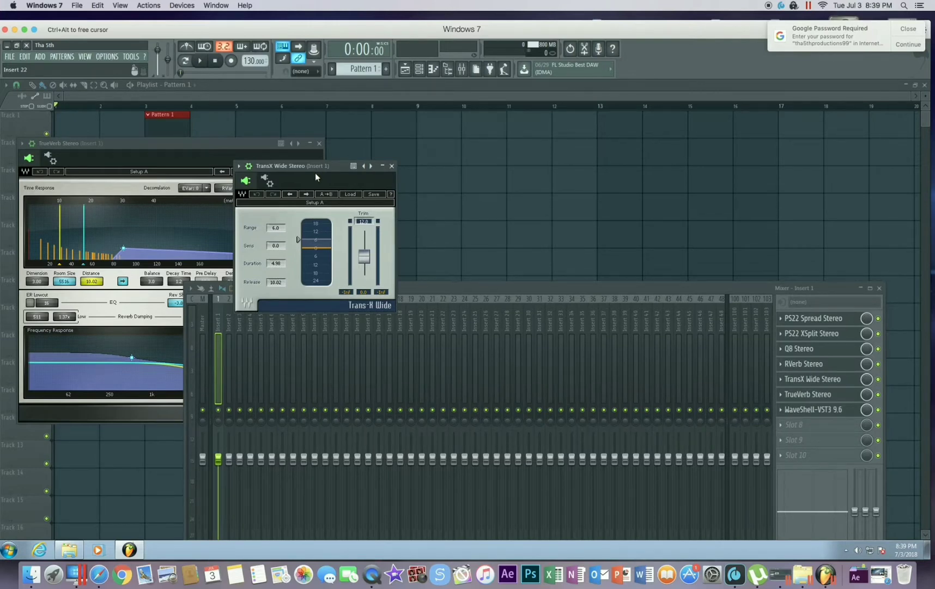
click(348, 195)
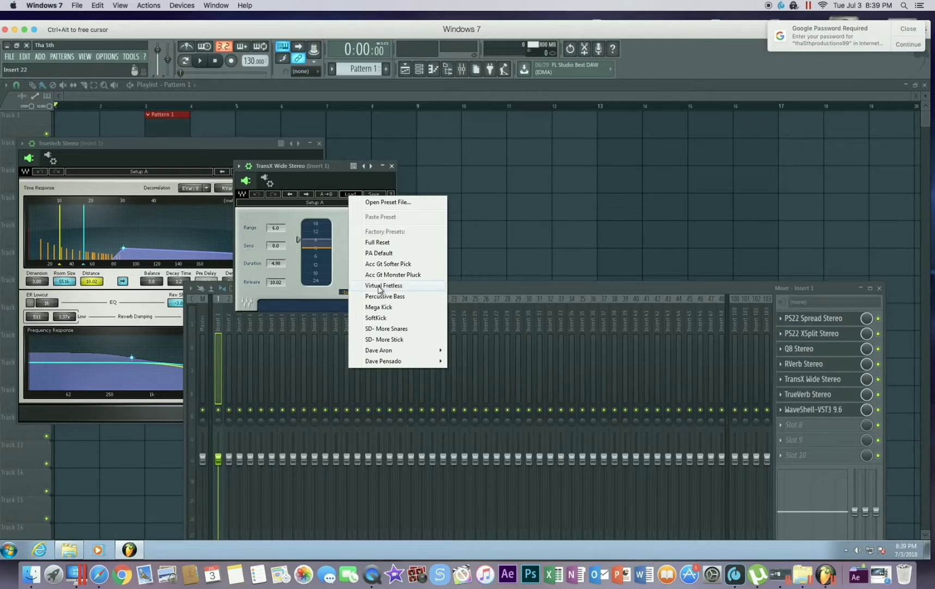
click(336, 213)
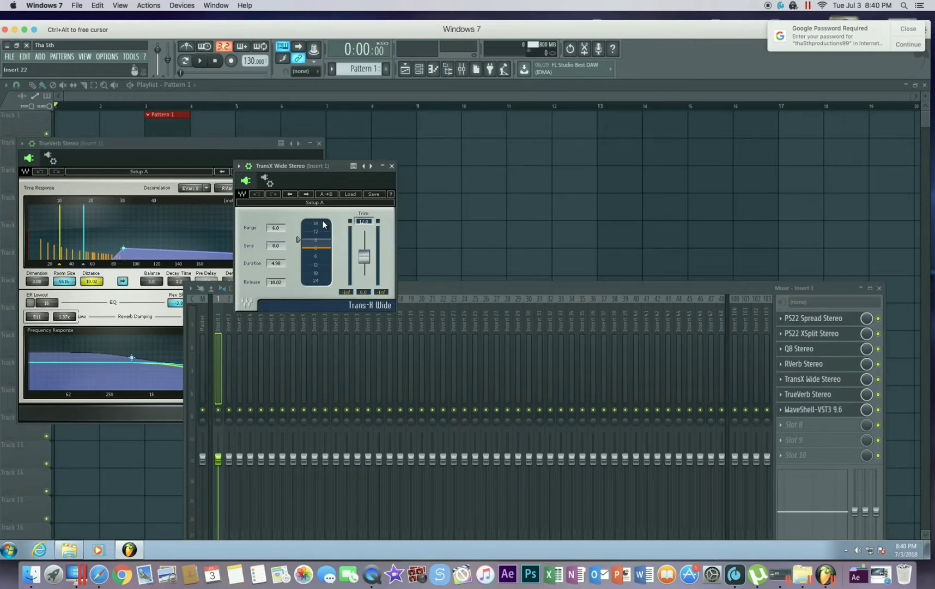
Open the WaveShell-VST3 9.6 effect on the Master track and show the list of plugins it contains
click(202, 329)
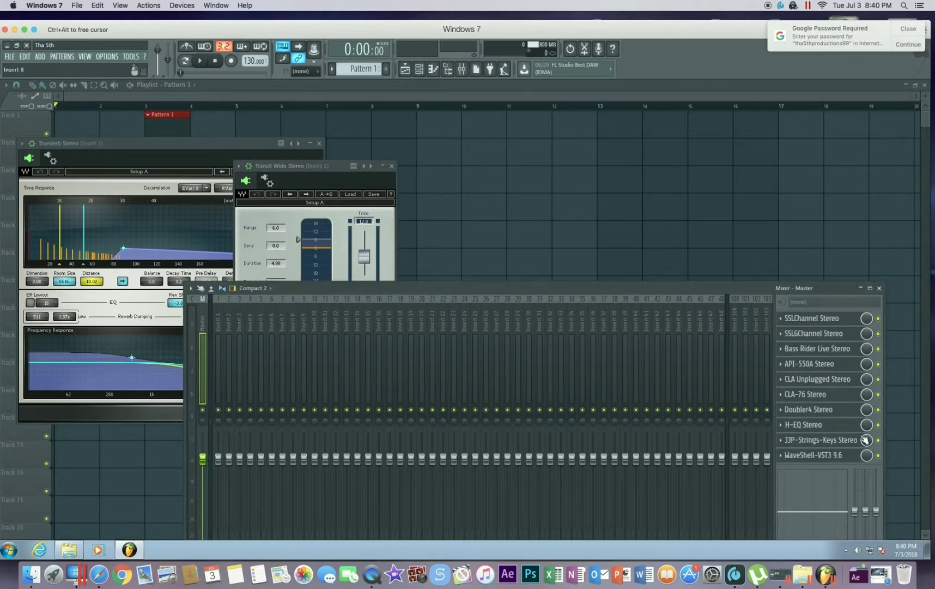
click(810, 456)
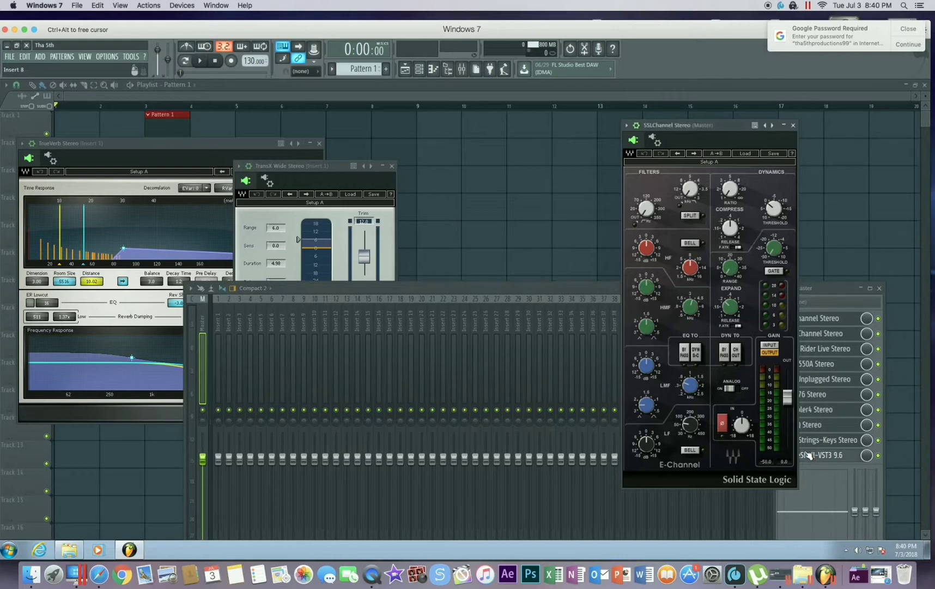
click(825, 457)
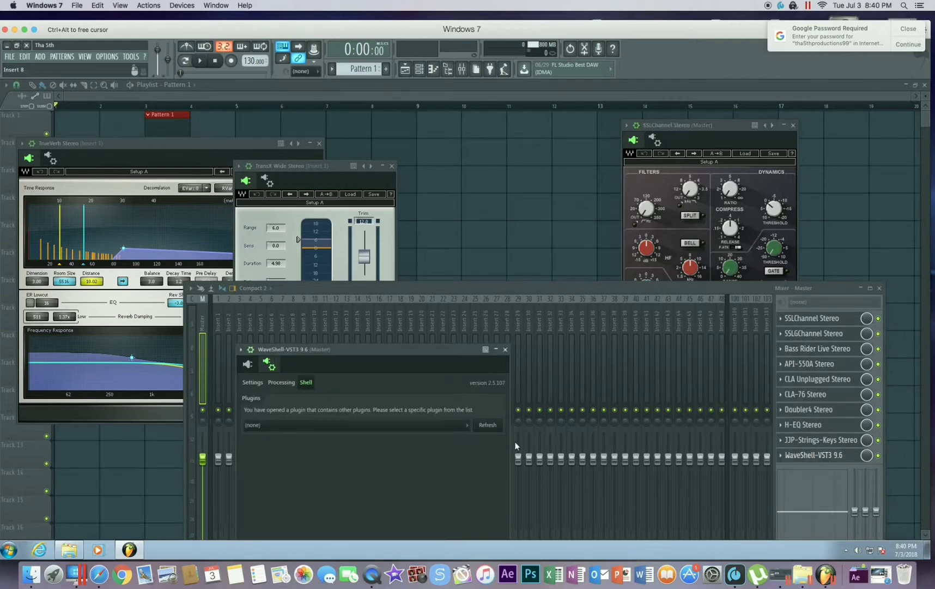
click(382, 428)
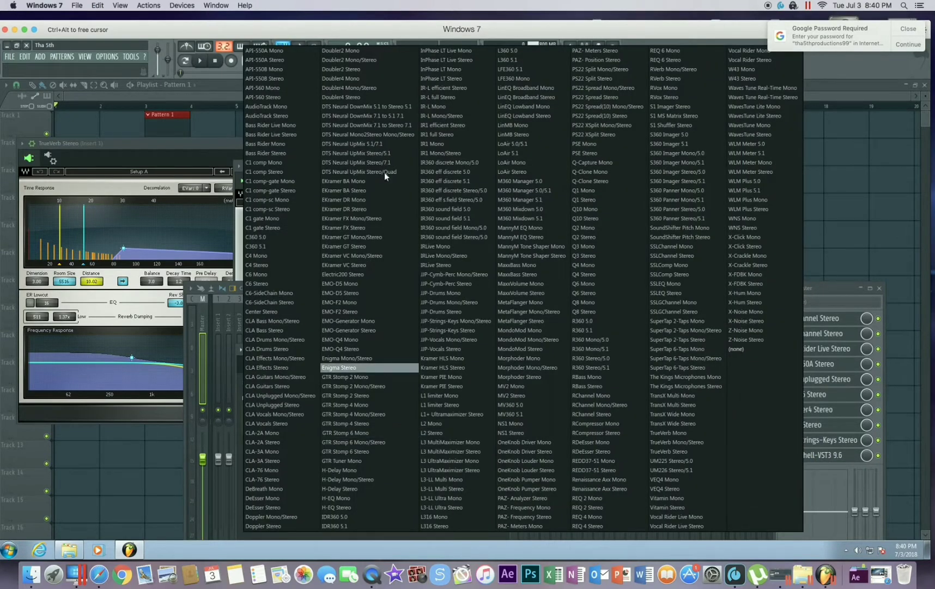